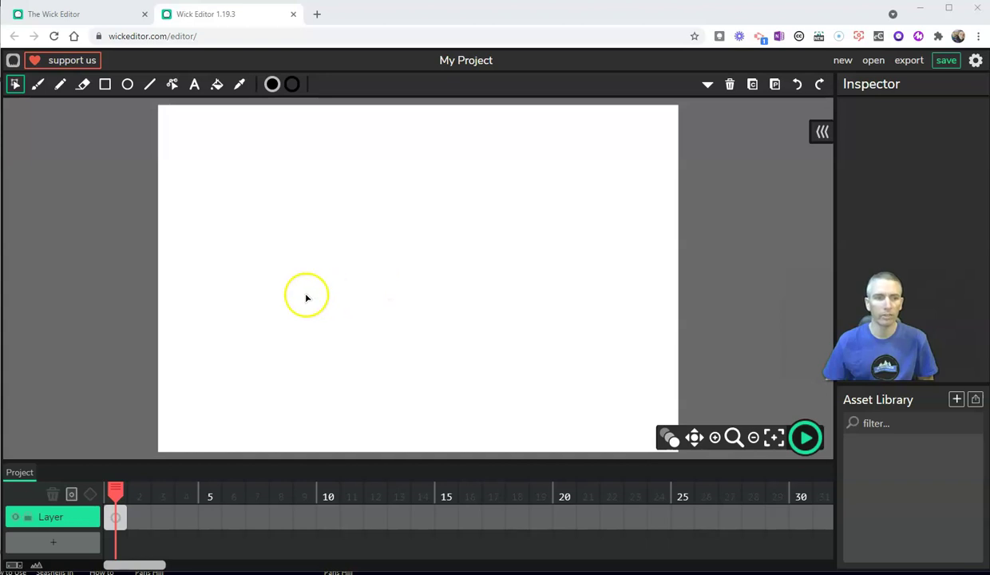
Try out the Brush and Pencil tools, ending with the thin Pencil selected
{"action": "left_click", "coordinate": [60, 87]}
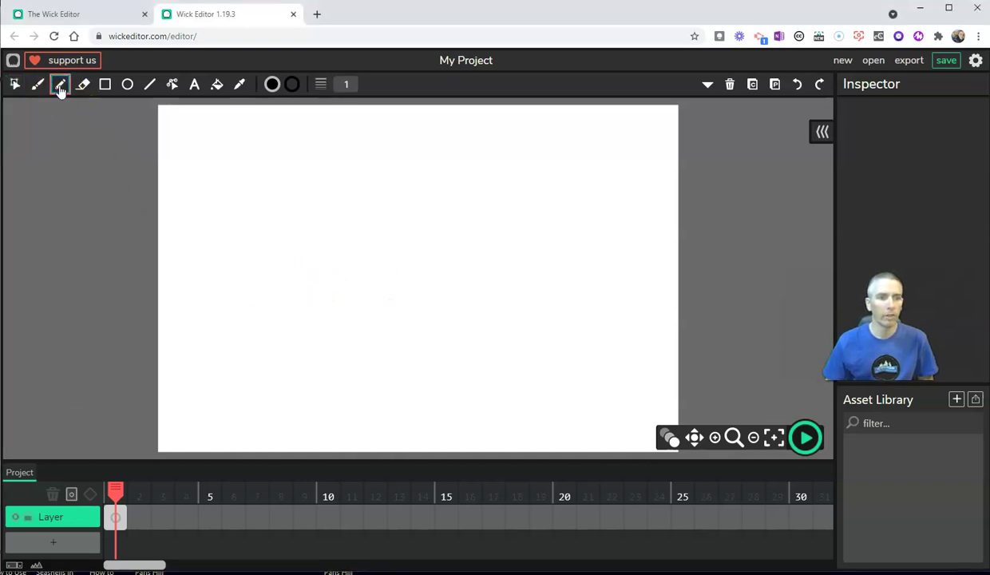
{"action": "left_click", "coordinate": [36, 85]}
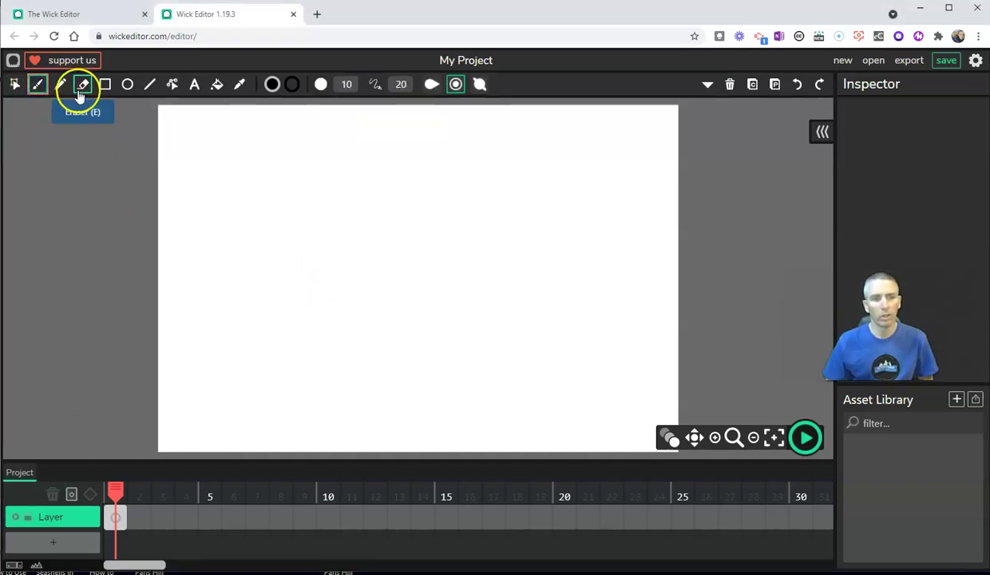
{"action": "left_click", "coordinate": [126, 86]}
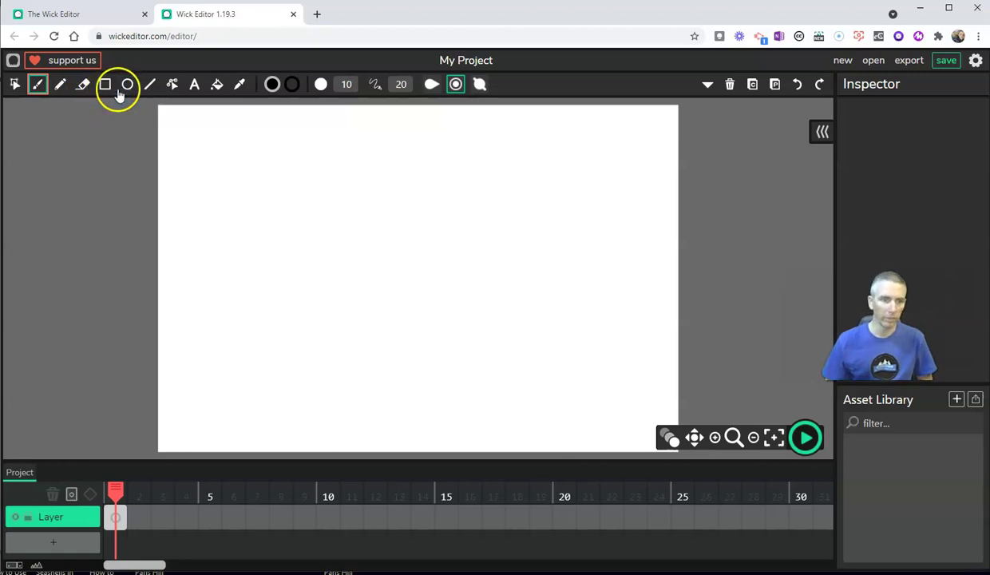
{"action": "left_click", "coordinate": [61, 89]}
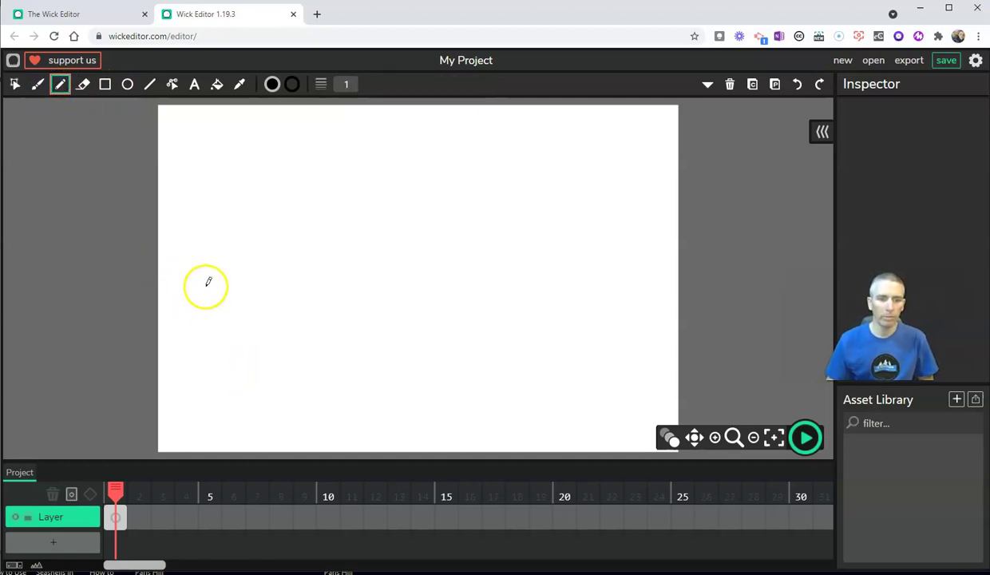
Draw a black stick figure with head circle, body, legs and arms on frame 1
{"action": "mouse_move", "coordinate": [205, 285]}
{"action": "left_mouse_down"}
{"action": "mouse_move", "coordinate": [185, 301]}
{"action": "mouse_move", "coordinate": [214, 341]}
{"action": "mouse_move", "coordinate": [249, 305]}
{"action": "mouse_move", "coordinate": [205, 281]}
{"action": "left_mouse_up"}
{"action": "mouse_move", "coordinate": [220, 346]}
{"action": "left_mouse_down"}
{"action": "mouse_move", "coordinate": [214, 414]}
{"action": "mouse_move", "coordinate": [250, 452]}
{"action": "left_mouse_up"}
{"action": "left_click_drag", "start_coordinate": [215, 413], "coordinate": [173, 447]}
{"action": "left_click_drag", "start_coordinate": [216, 374], "coordinate": [184, 362]}
{"action": "left_click_drag", "start_coordinate": [225, 374], "coordinate": [226, 372]}
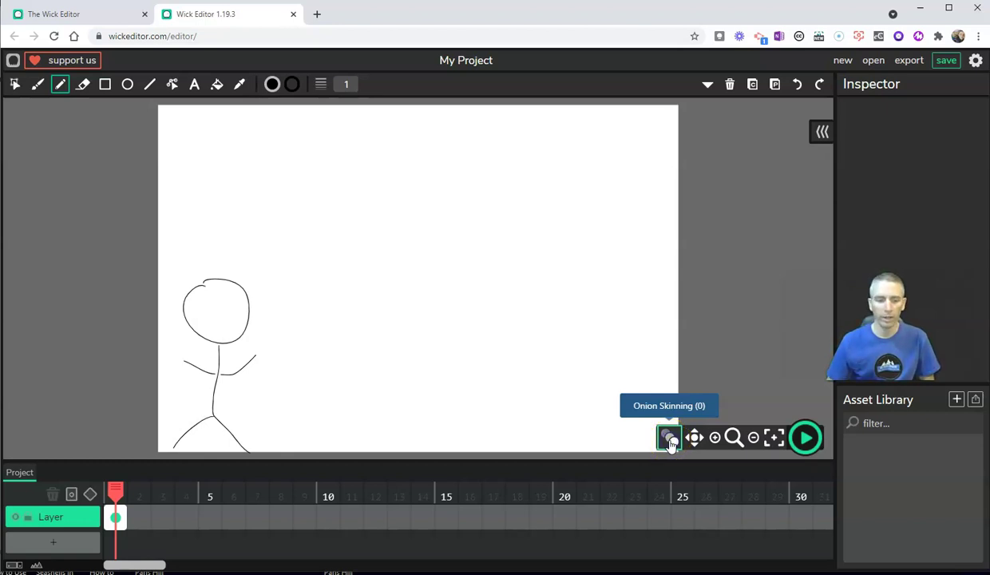
With onion skinning on, draw a second stick figure on frame 2, then add empty frame 3
{"action": "left_click", "coordinate": [669, 439]}
{"action": "left_click", "coordinate": [140, 521]}
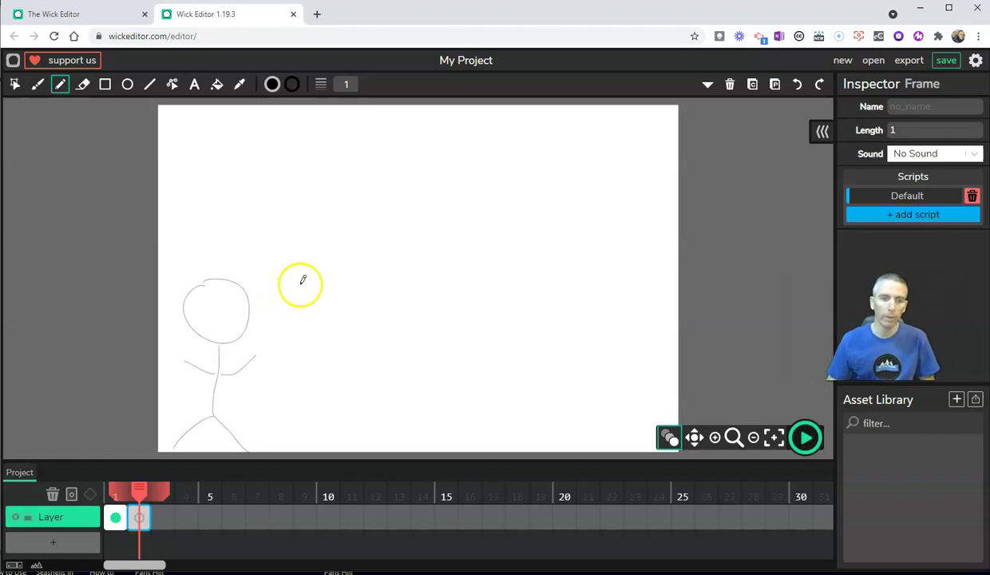
{"action": "mouse_move", "coordinate": [297, 283]}
{"action": "left_mouse_down"}
{"action": "mouse_move", "coordinate": [279, 314]}
{"action": "mouse_move", "coordinate": [298, 346]}
{"action": "mouse_move", "coordinate": [322, 306]}
{"action": "mouse_move", "coordinate": [297, 287]}
{"action": "left_mouse_up"}
{"action": "mouse_move", "coordinate": [298, 347]}
{"action": "left_mouse_down"}
{"action": "mouse_move", "coordinate": [286, 421]}
{"action": "mouse_move", "coordinate": [247, 429]}
{"action": "mouse_move", "coordinate": [292, 419]}
{"action": "mouse_move", "coordinate": [323, 445]}
{"action": "left_mouse_up"}
{"action": "mouse_move", "coordinate": [294, 374]}
{"action": "left_mouse_down"}
{"action": "mouse_move", "coordinate": [272, 363]}
{"action": "mouse_move", "coordinate": [324, 361]}
{"action": "left_mouse_up"}
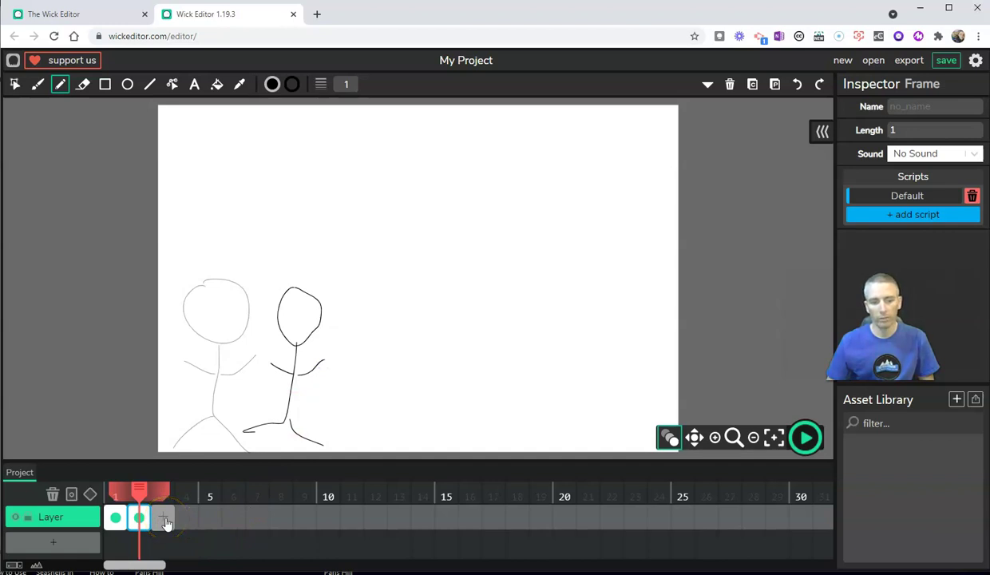
{"action": "left_click", "coordinate": [165, 519]}
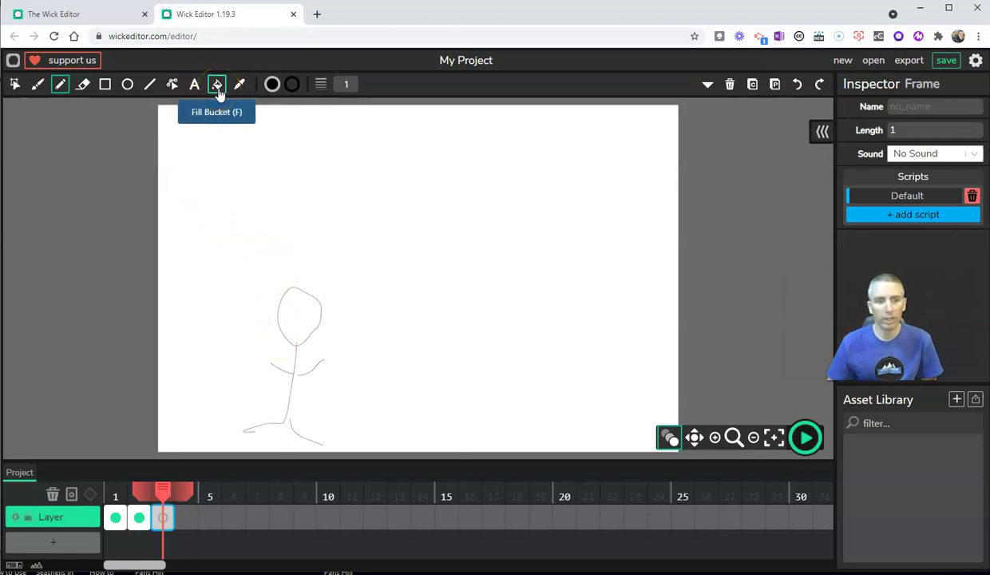
Draw a pink (#ff0080) stick figure on frame 3 and add an empty frame 4
{"action": "left_click", "coordinate": [269, 85]}
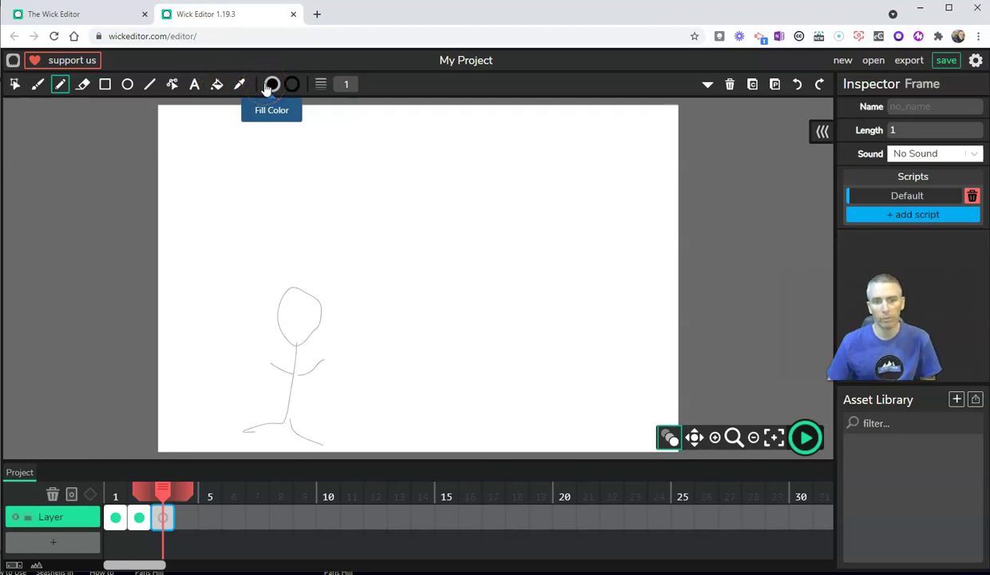
{"action": "left_click", "coordinate": [292, 86]}
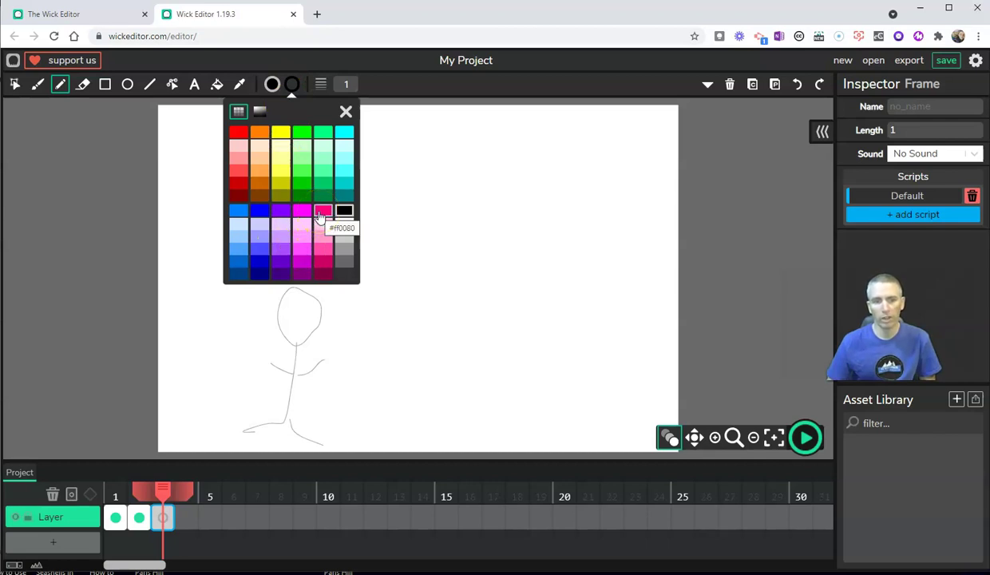
{"action": "left_click", "coordinate": [320, 214]}
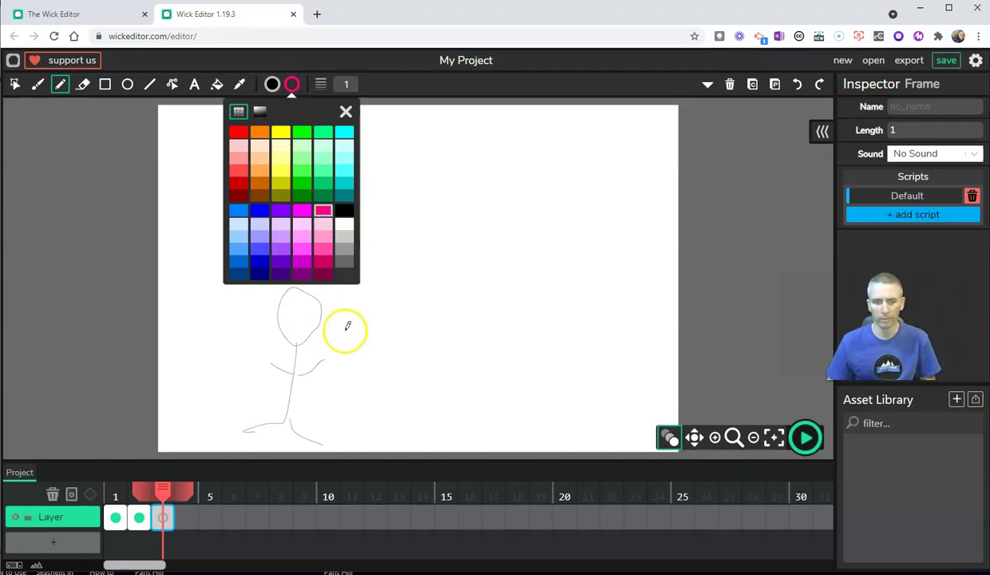
{"action": "mouse_move", "coordinate": [371, 305]}
{"action": "left_mouse_down"}
{"action": "mouse_move", "coordinate": [367, 341]}
{"action": "mouse_move", "coordinate": [384, 310]}
{"action": "mouse_move", "coordinate": [366, 306]}
{"action": "mouse_move", "coordinate": [367, 383]}
{"action": "mouse_move", "coordinate": [395, 423]}
{"action": "mouse_move", "coordinate": [349, 415]}
{"action": "left_mouse_up"}
{"action": "left_click_drag", "start_coordinate": [365, 363], "coordinate": [332, 353]}
{"action": "left_click_drag", "start_coordinate": [406, 342], "coordinate": [405, 342]}
{"action": "left_click", "coordinate": [185, 517]}
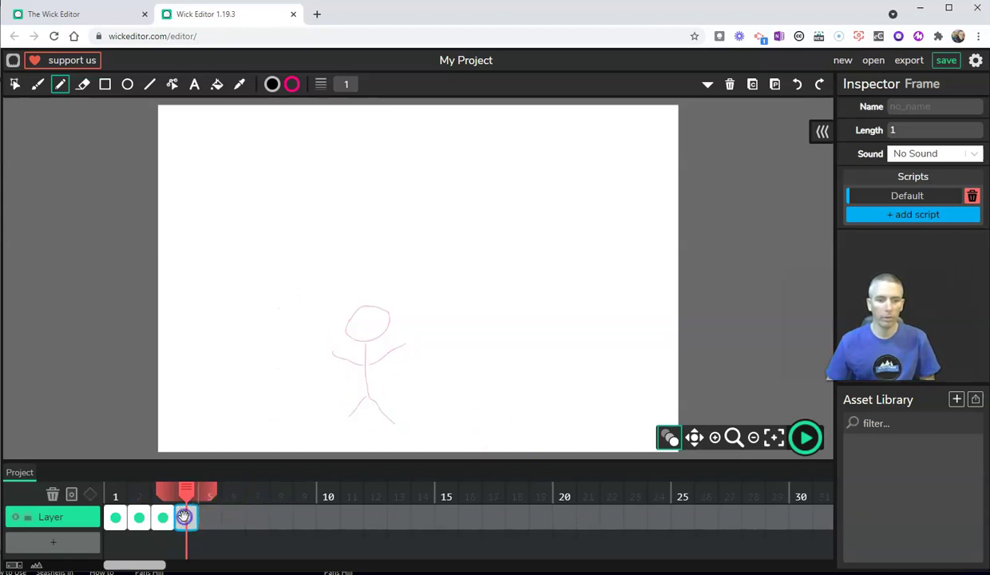
Draw a green stick figure with head, body and arm on frame 4
{"action": "left_click", "coordinate": [292, 84]}
{"action": "left_click", "coordinate": [302, 133]}
{"action": "left_click_drag", "start_coordinate": [460, 330], "coordinate": [444, 330]}
{"action": "mouse_move", "coordinate": [454, 367]}
{"action": "left_mouse_down"}
{"action": "mouse_move", "coordinate": [474, 411]}
{"action": "mouse_move", "coordinate": [447, 406]}
{"action": "mouse_move", "coordinate": [457, 406]}
{"action": "mouse_move", "coordinate": [432, 426]}
{"action": "left_mouse_up"}
{"action": "left_click_drag", "start_coordinate": [469, 384], "coordinate": [495, 375]}
Draw a blue stick figure further right on frame 5
{"action": "left_click", "coordinate": [211, 517]}
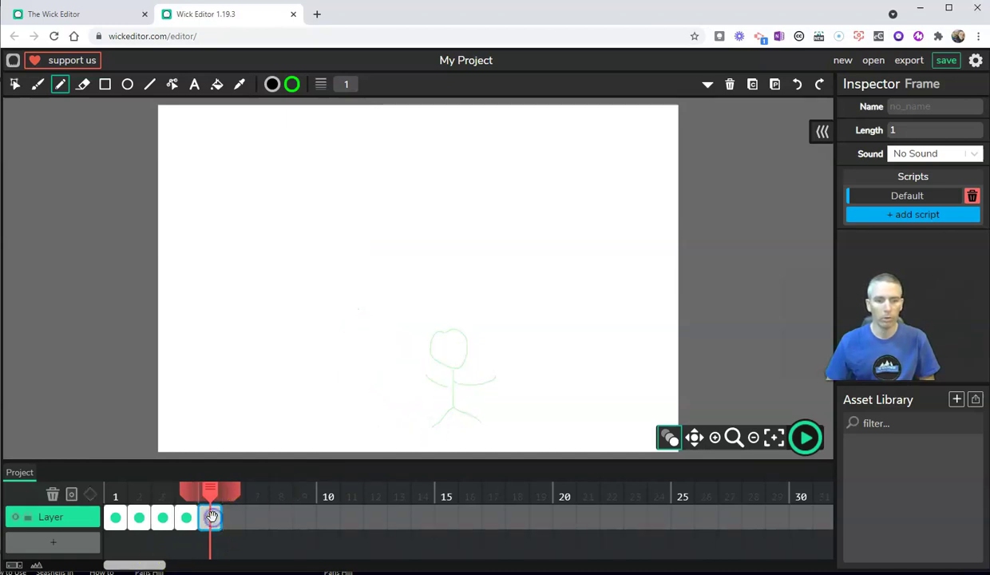
{"action": "left_click", "coordinate": [291, 85]}
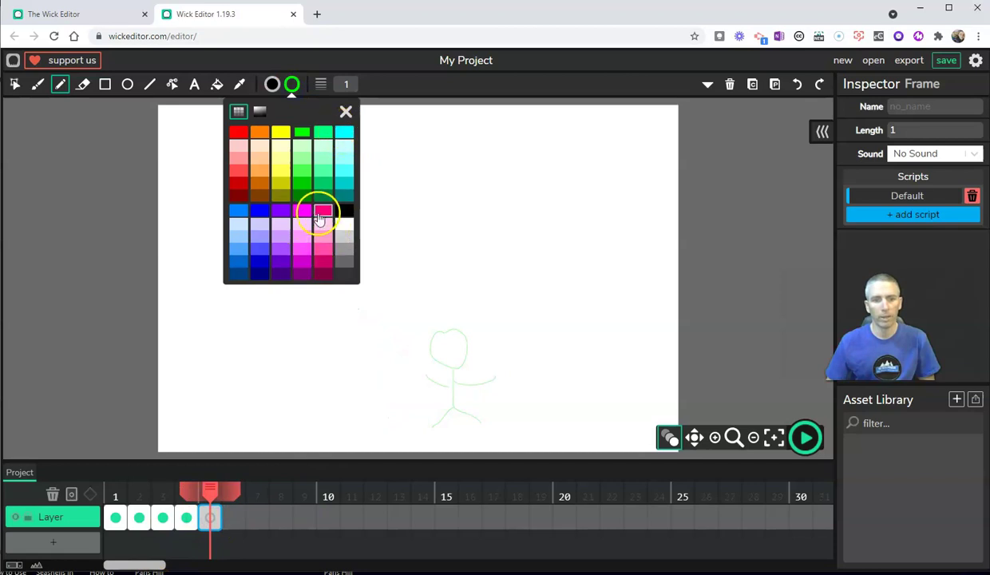
{"action": "left_click", "coordinate": [260, 212]}
{"action": "mouse_move", "coordinate": [515, 342]}
{"action": "left_mouse_down"}
{"action": "mouse_move", "coordinate": [529, 378]}
{"action": "mouse_move", "coordinate": [543, 342]}
{"action": "mouse_move", "coordinate": [515, 342]}
{"action": "left_mouse_up"}
{"action": "mouse_move", "coordinate": [535, 379]}
{"action": "left_mouse_down"}
{"action": "mouse_move", "coordinate": [539, 424]}
{"action": "mouse_move", "coordinate": [561, 433]}
{"action": "mouse_move", "coordinate": [544, 426]}
{"action": "mouse_move", "coordinate": [505, 438]}
{"action": "left_mouse_up"}
{"action": "mouse_move", "coordinate": [526, 391]}
{"action": "left_mouse_down"}
{"action": "mouse_move", "coordinate": [532, 401]}
{"action": "mouse_move", "coordinate": [562, 382]}
{"action": "left_mouse_up"}
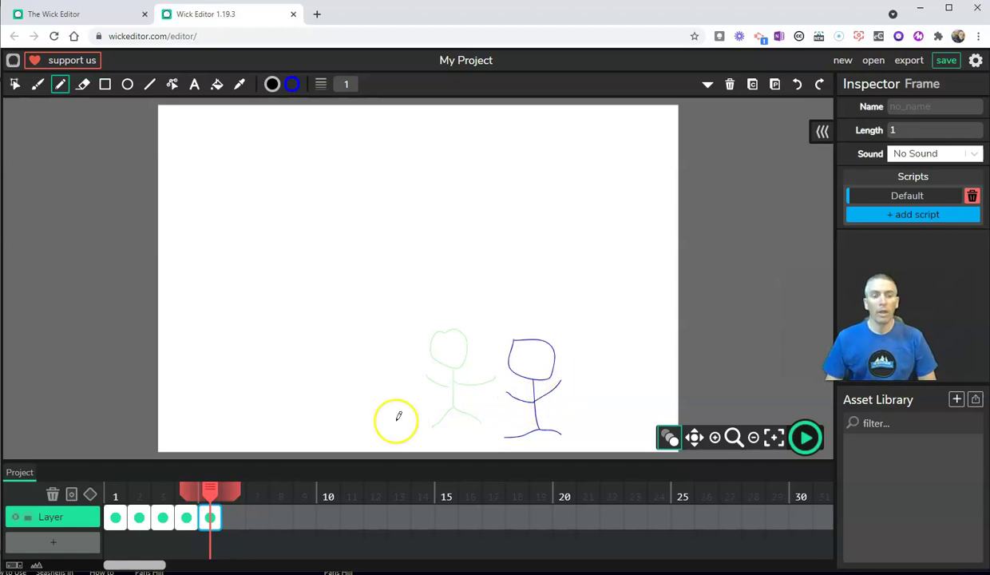
{"action": "left_click", "coordinate": [806, 438]}
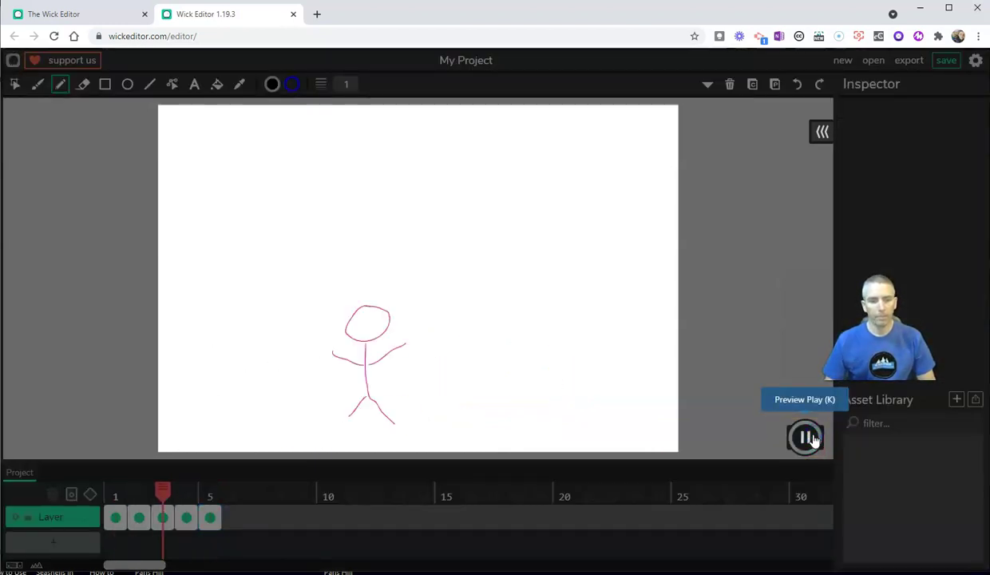
{"action": "left_click", "coordinate": [807, 438]}
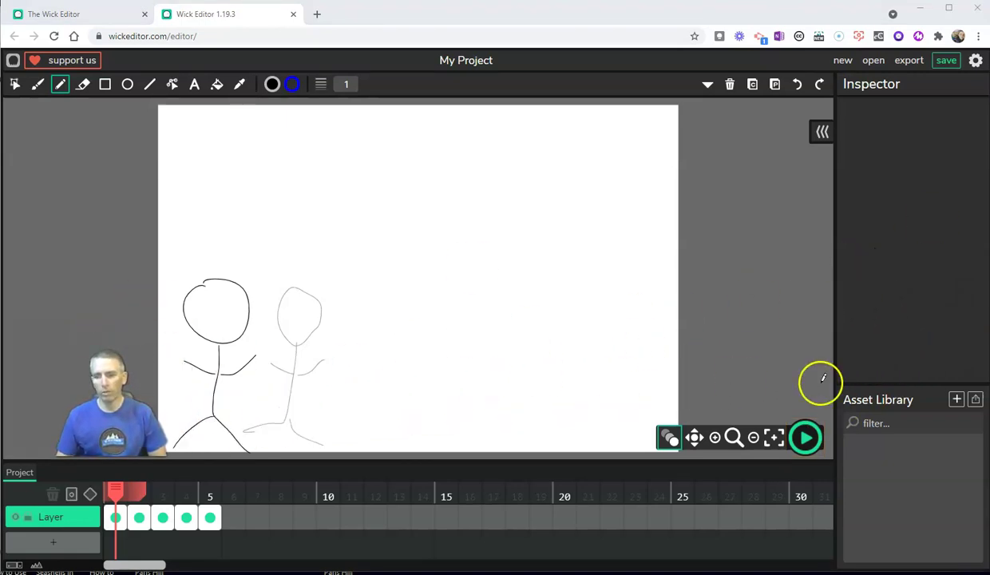
Browse the built-in Sounds, previewing Beep 1, Blip 2, Blip 3, Long Beep and Game Bump clips
{"action": "left_click", "coordinate": [957, 400]}
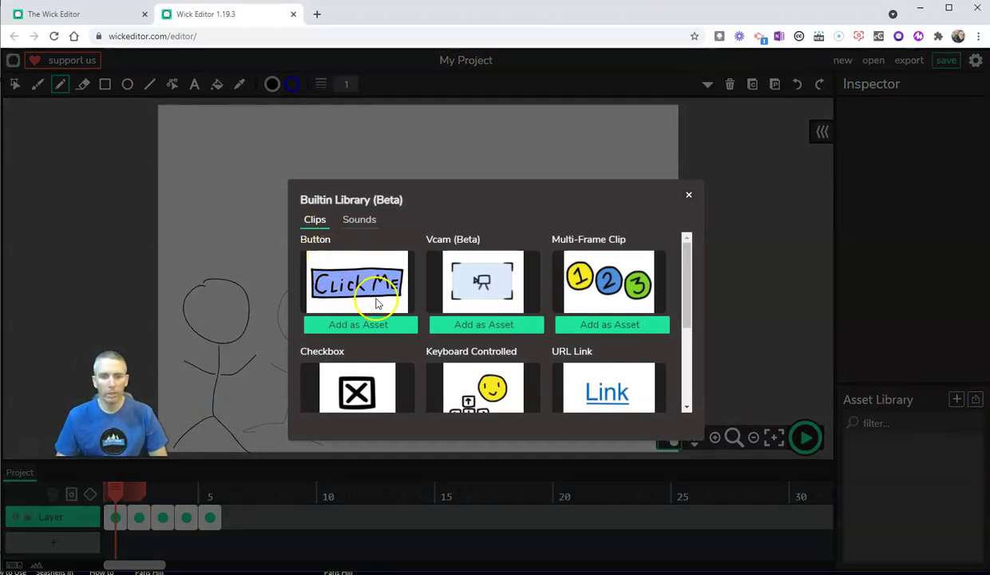
{"action": "left_click", "coordinate": [361, 228]}
{"action": "left_click", "coordinate": [312, 270]}
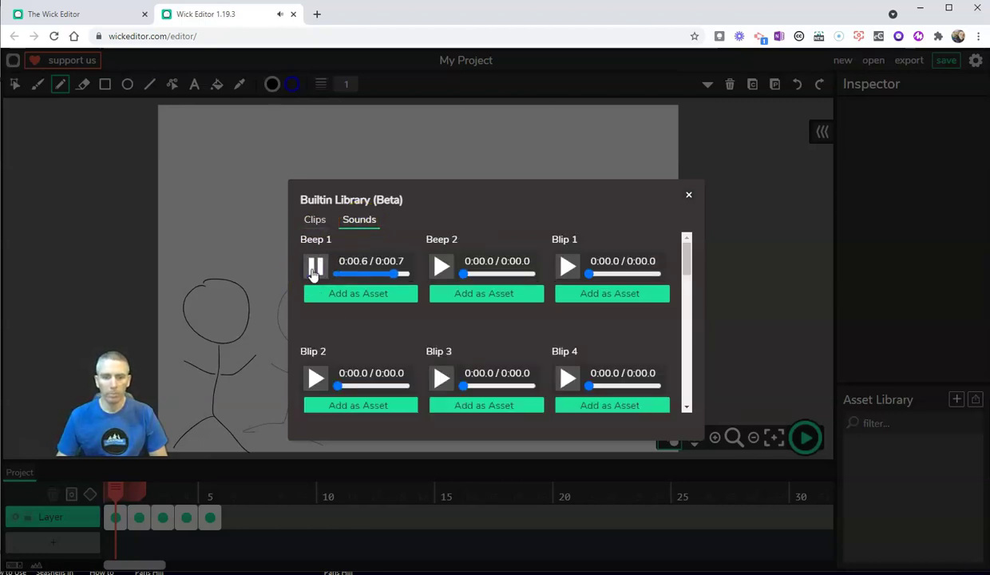
{"action": "left_click", "coordinate": [316, 378]}
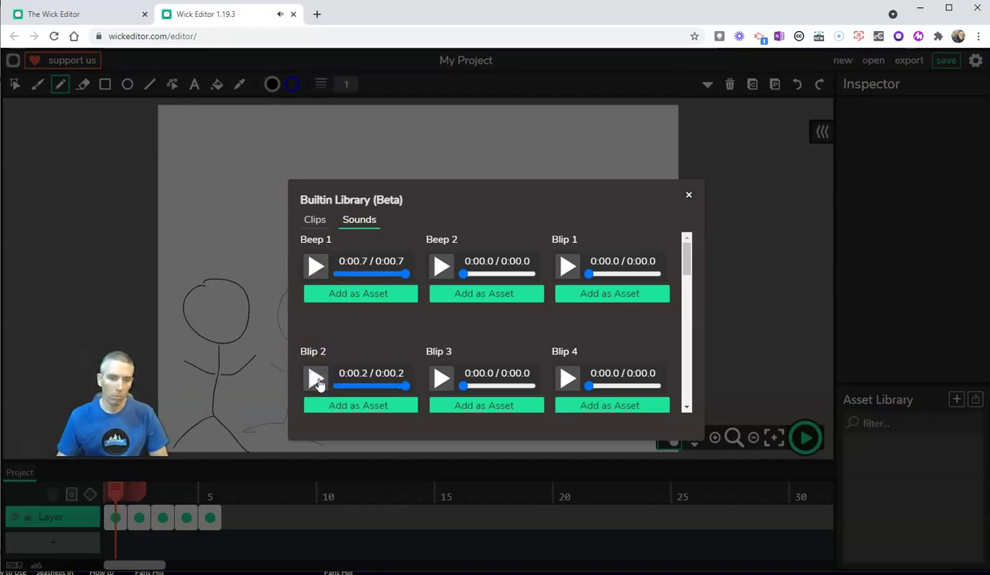
{"action": "left_click", "coordinate": [440, 378]}
{"action": "scroll", "coordinate": [536, 339], "scroll_direction": "down", "scroll_amount": 3}
{"action": "left_click", "coordinate": [438, 356]}
{"action": "left_click", "coordinate": [316, 354]}
{"action": "left_click", "coordinate": [566, 353]}
{"action": "left_click", "coordinate": [441, 353]}
{"action": "left_click", "coordinate": [565, 353]}
Preview Blip 1, add it to the project as the blip1.ogg asset, and close the library
{"action": "scroll", "coordinate": [527, 324], "scroll_direction": "up", "scroll_amount": 2}
{"action": "scroll", "coordinate": [471, 324], "scroll_direction": "up", "scroll_amount": 2}
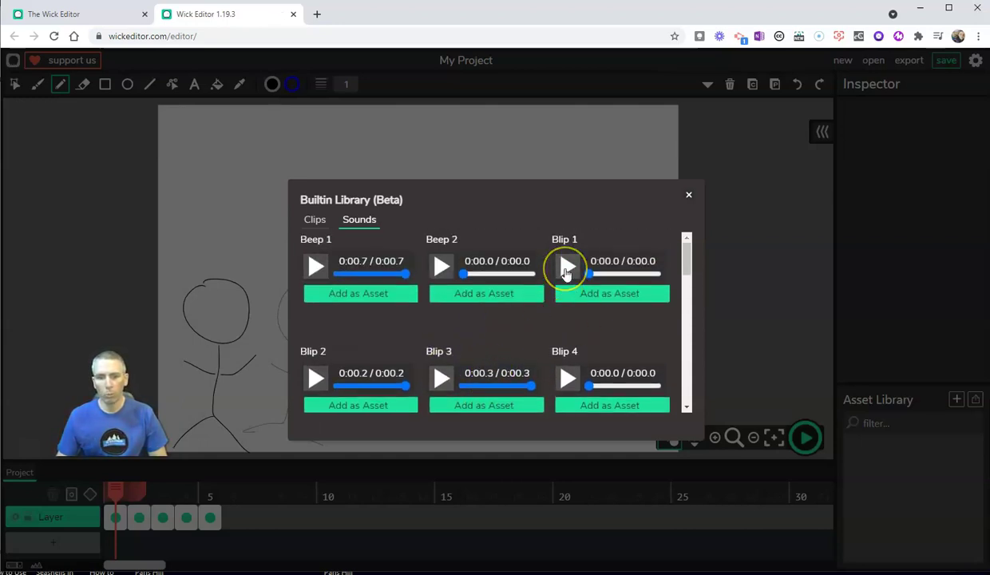
{"action": "left_click", "coordinate": [566, 268]}
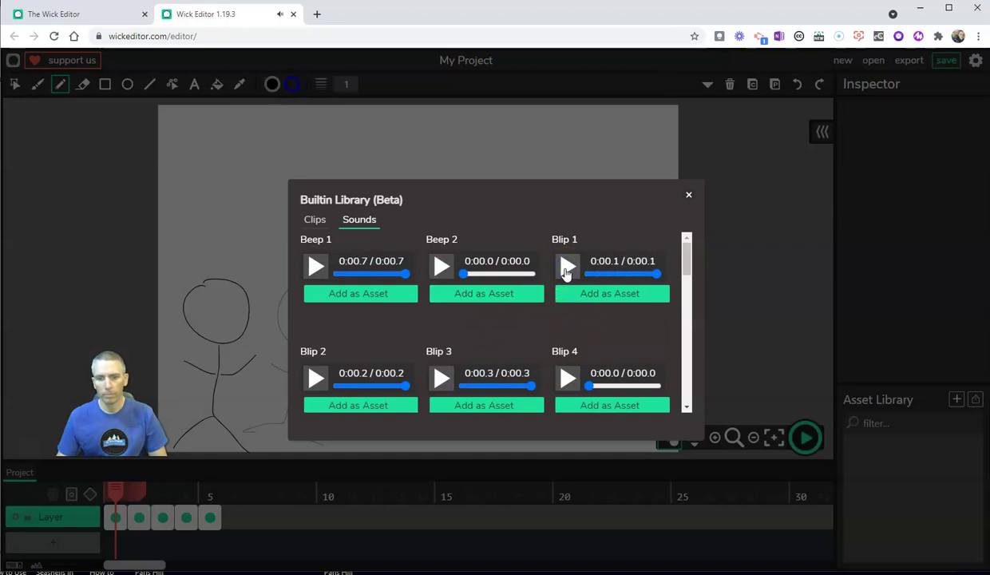
{"action": "left_click", "coordinate": [599, 301]}
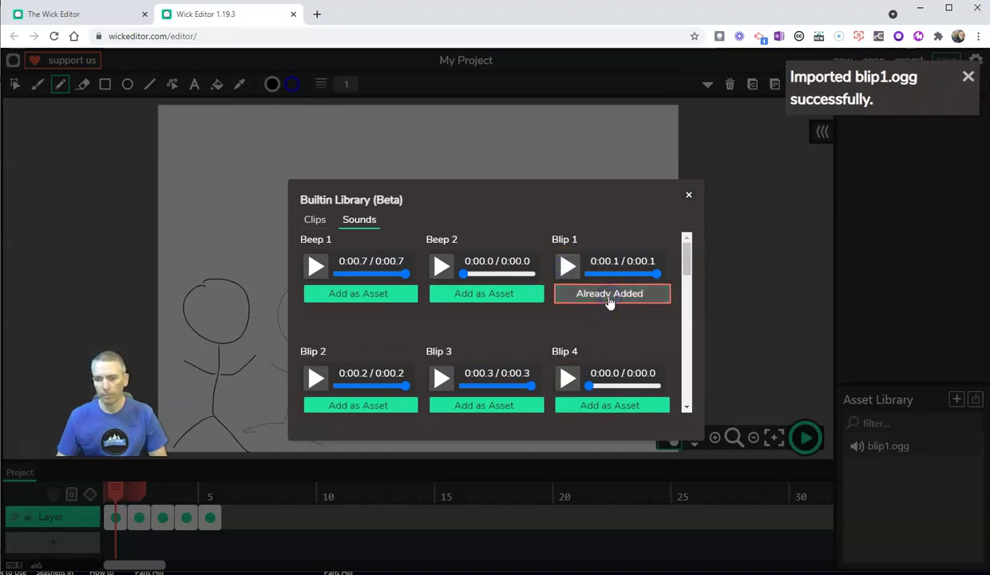
{"action": "left_click", "coordinate": [767, 310]}
{"action": "left_click", "coordinate": [688, 194]}
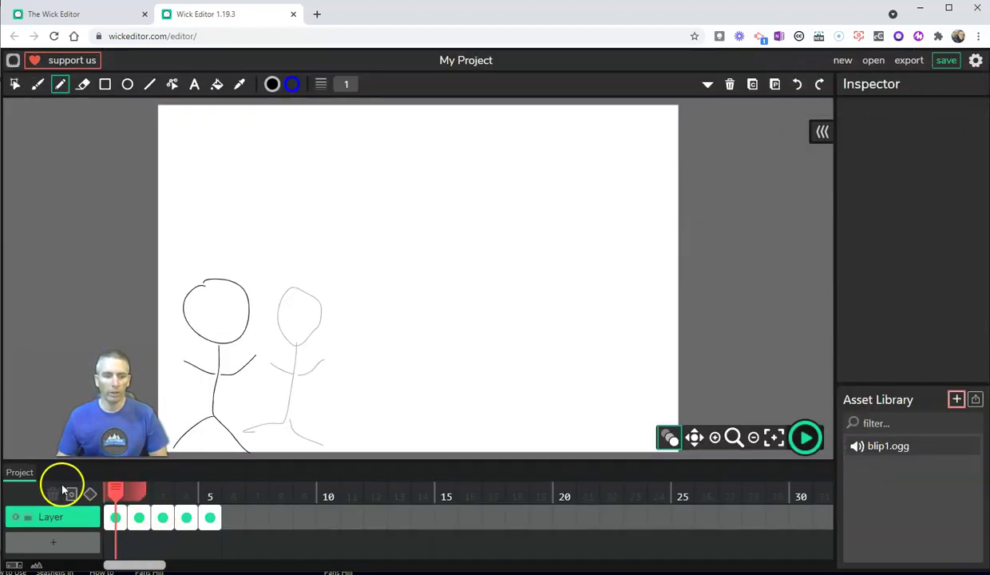
Attach the blip1.ogg sound to frames 1, 3 and 5
{"action": "left_click", "coordinate": [885, 449]}
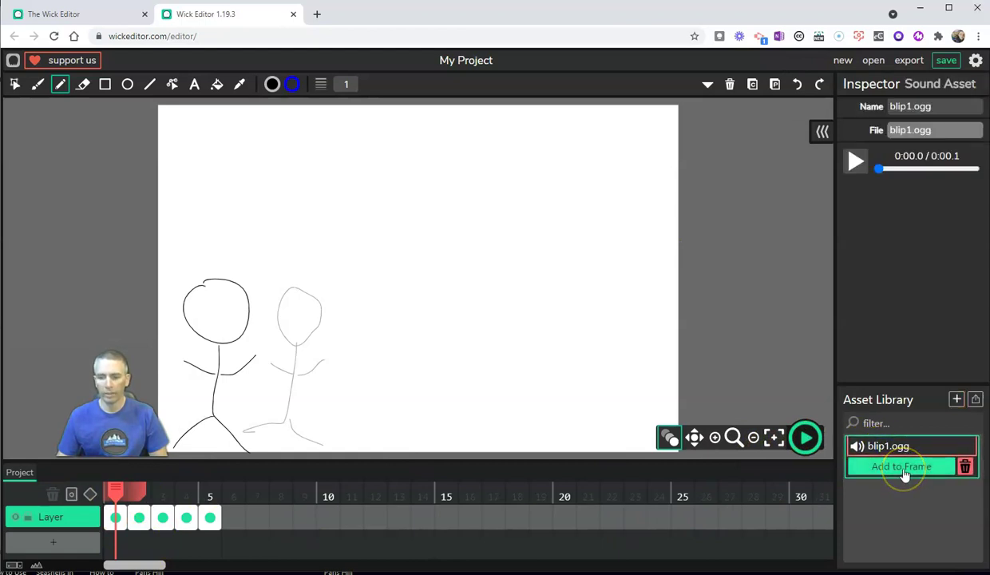
{"action": "left_click", "coordinate": [903, 470]}
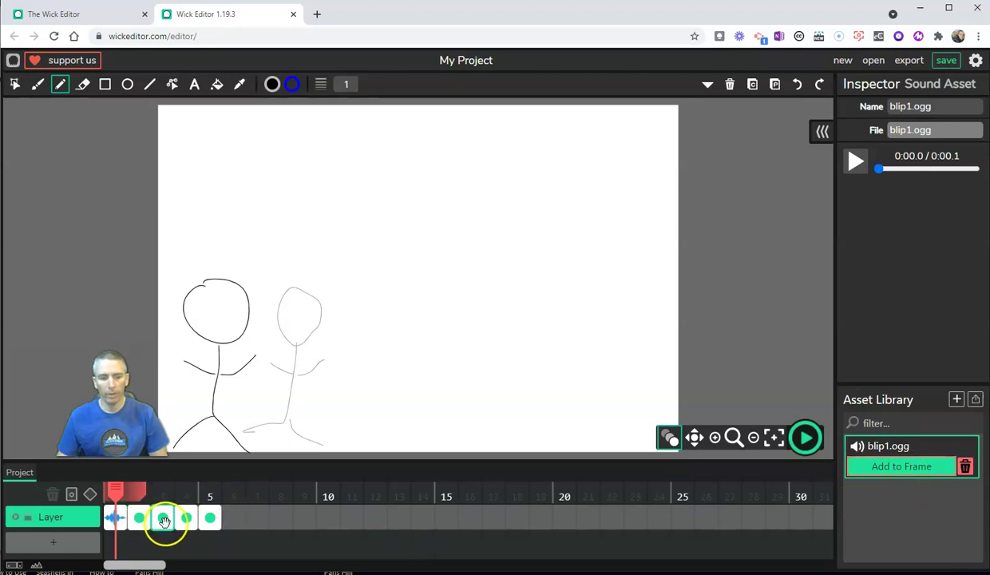
{"action": "left_click", "coordinate": [163, 517]}
{"action": "left_click", "coordinate": [883, 449]}
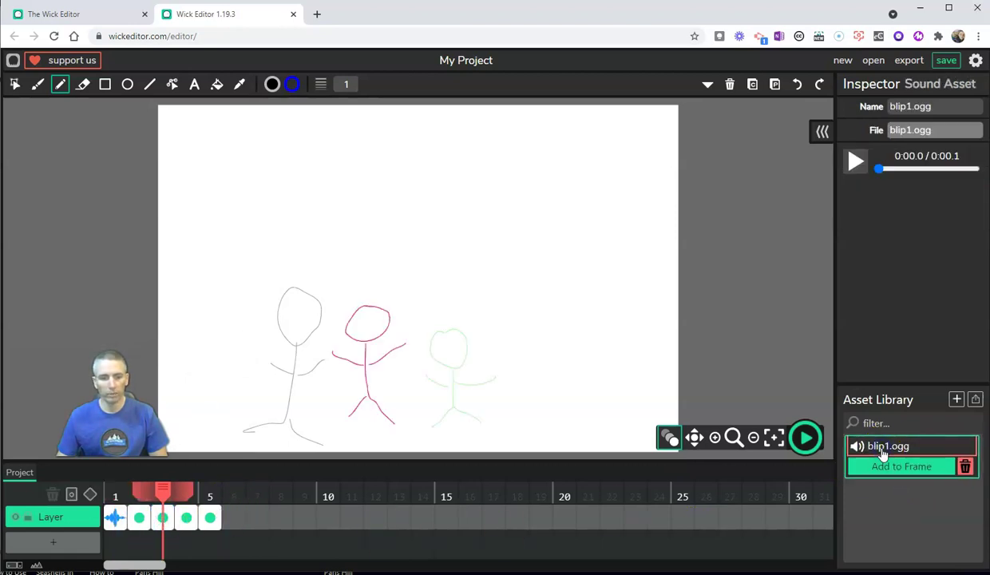
{"action": "left_click", "coordinate": [886, 468]}
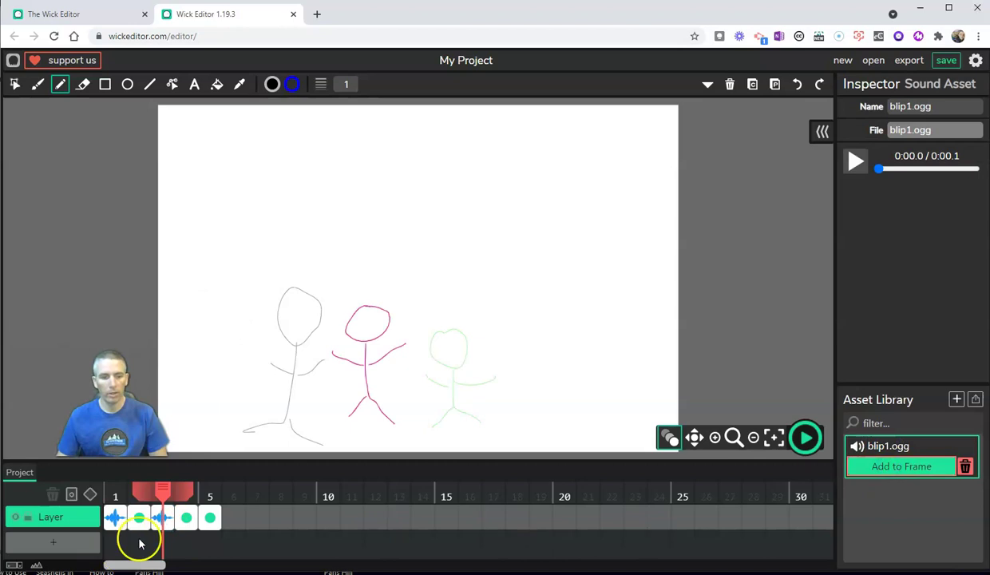
{"action": "left_click", "coordinate": [214, 518]}
{"action": "left_click", "coordinate": [898, 448]}
{"action": "left_click", "coordinate": [893, 465]}
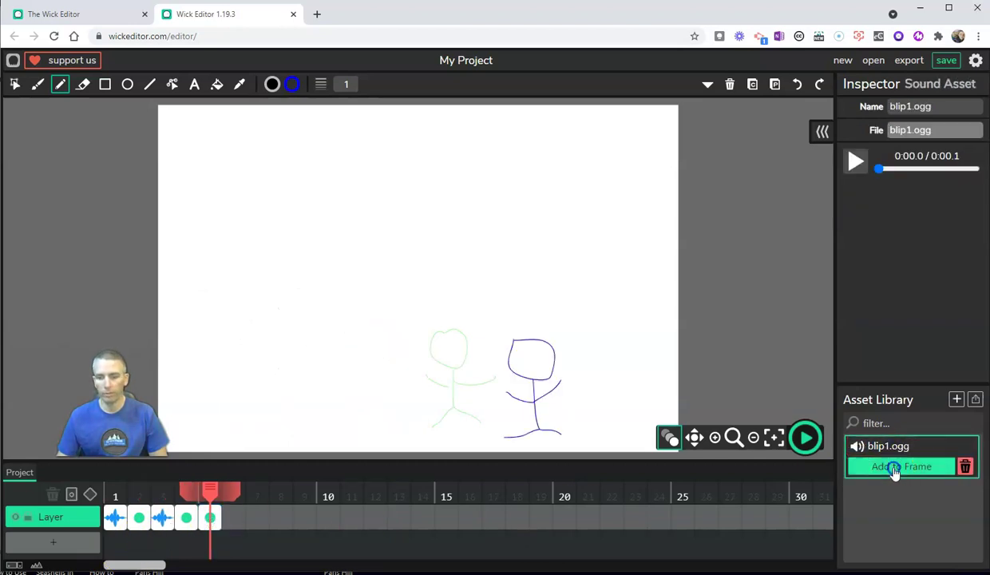
Check the frames' sounds and play a preview of the animation
{"action": "left_click", "coordinate": [114, 521]}
{"action": "left_click", "coordinate": [172, 521]}
{"action": "left_click", "coordinate": [228, 521]}
{"action": "left_click", "coordinate": [174, 521]}
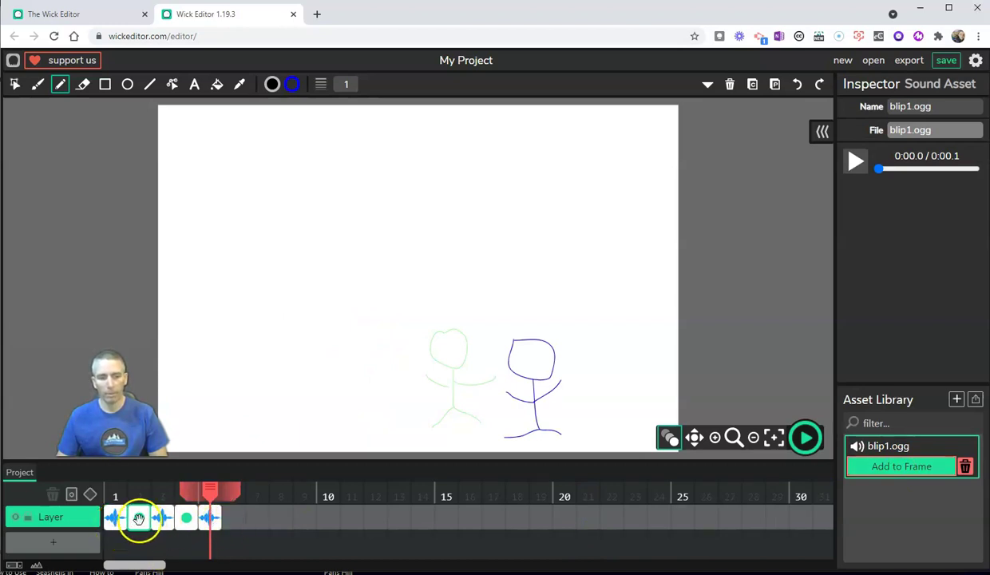
{"action": "left_click", "coordinate": [185, 520]}
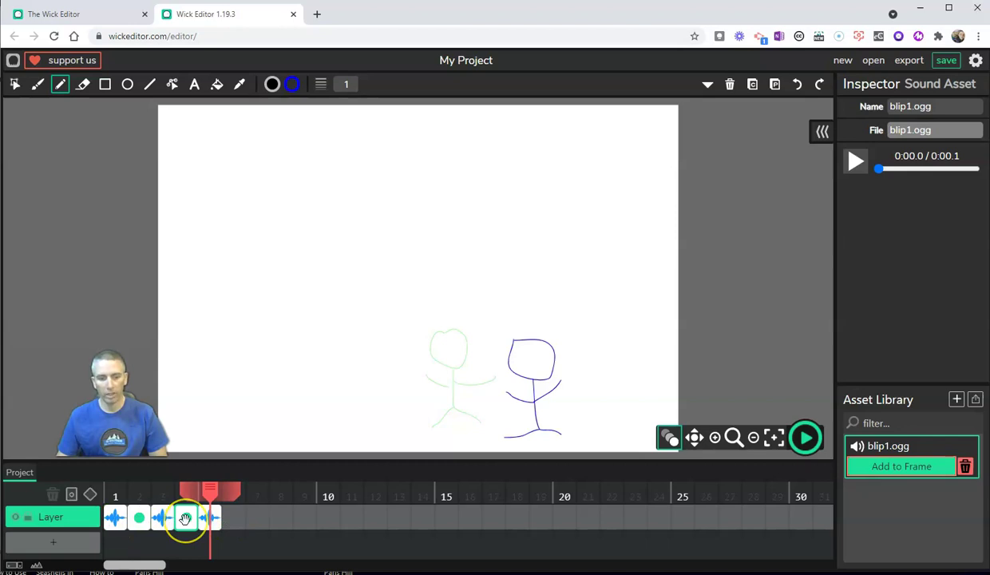
{"action": "left_click", "coordinate": [807, 440]}
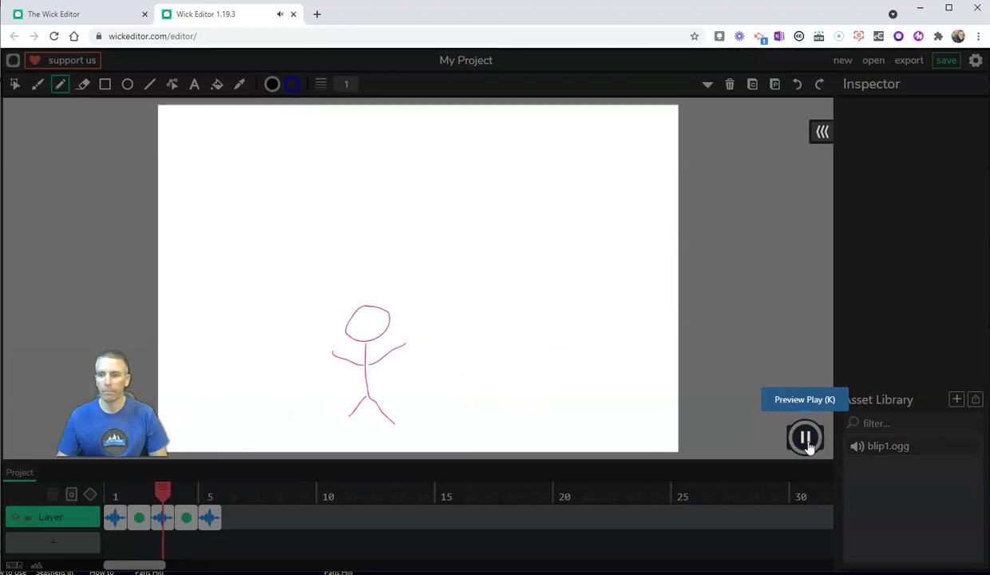
{"action": "left_click", "coordinate": [807, 439]}
{"action": "left_click", "coordinate": [458, 449]}
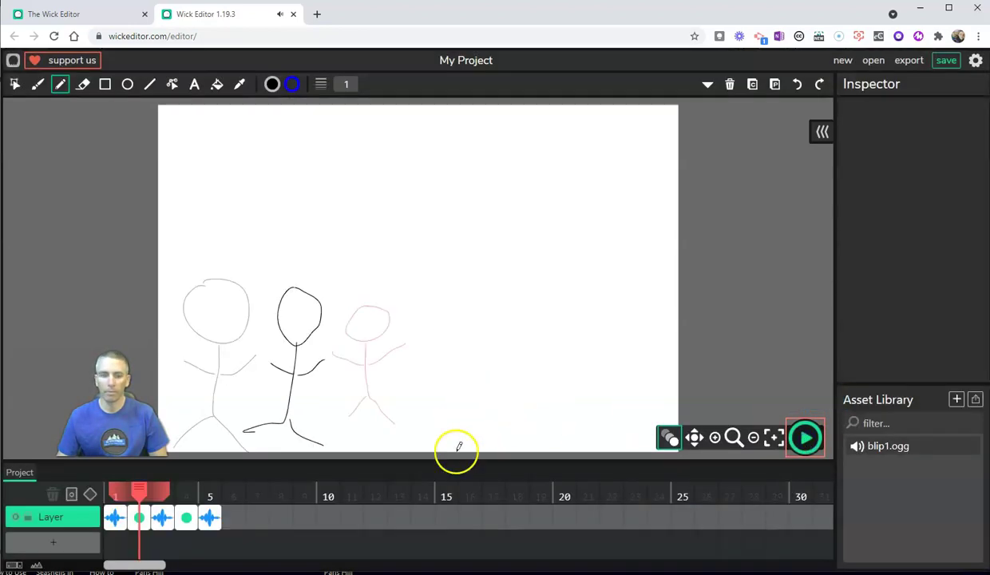
Add frame 6 with the blip1.ogg sound and draw a blue stick figure at the stage's right
{"action": "left_click", "coordinate": [236, 520]}
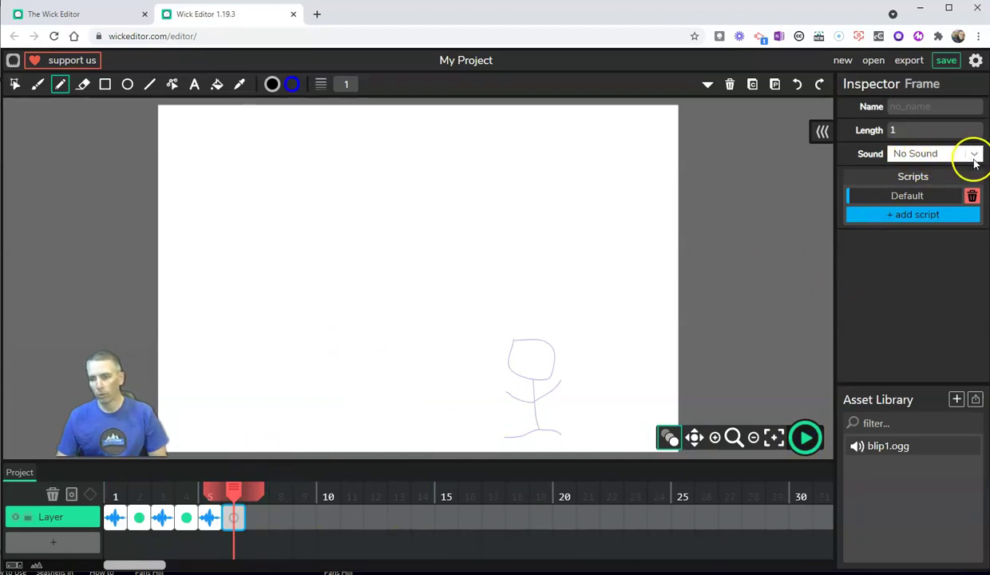
{"action": "left_click", "coordinate": [975, 156]}
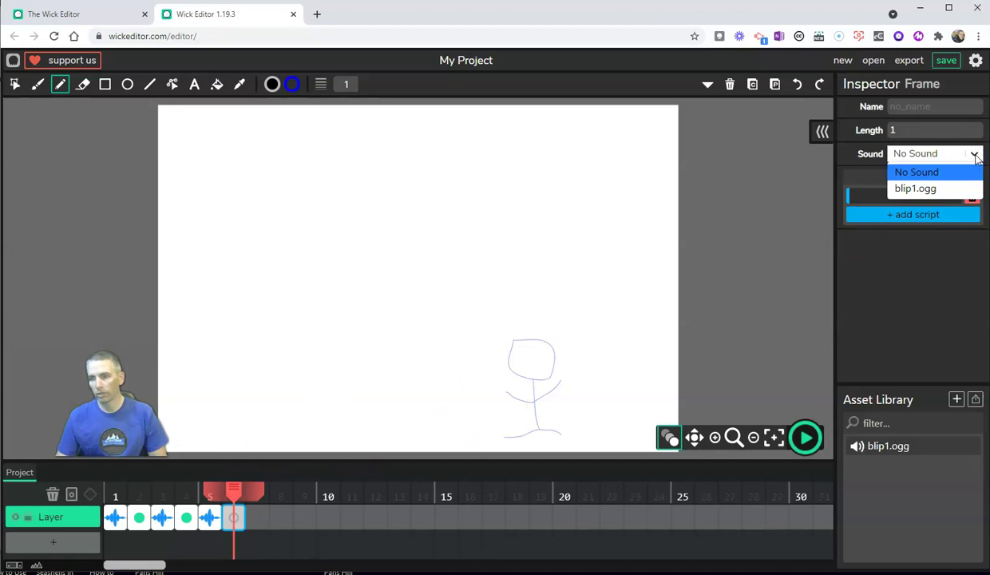
{"action": "left_click", "coordinate": [906, 188]}
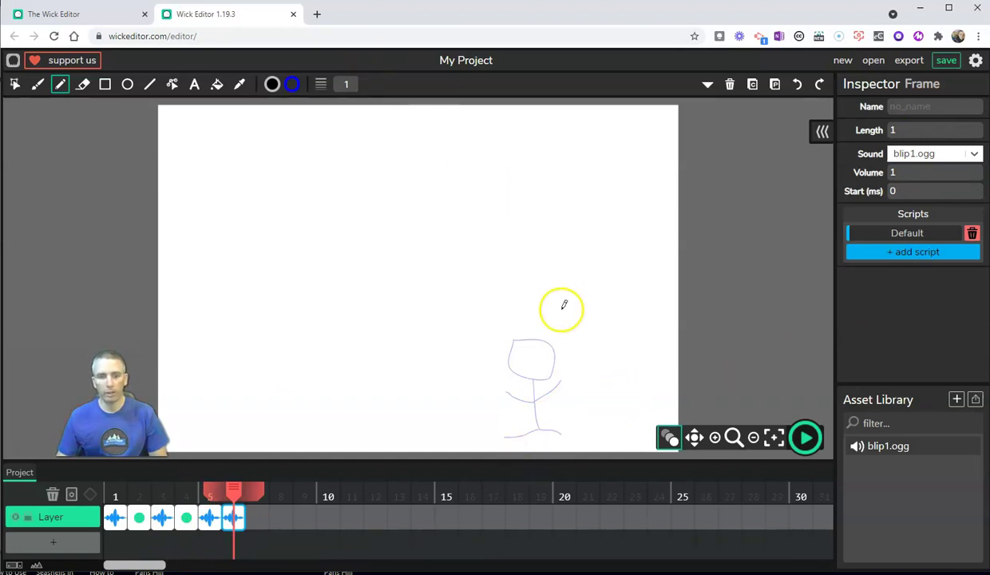
{"action": "mouse_move", "coordinate": [622, 358]}
{"action": "left_mouse_down"}
{"action": "mouse_move", "coordinate": [649, 408]}
{"action": "mouse_move", "coordinate": [621, 357]}
{"action": "left_mouse_up"}
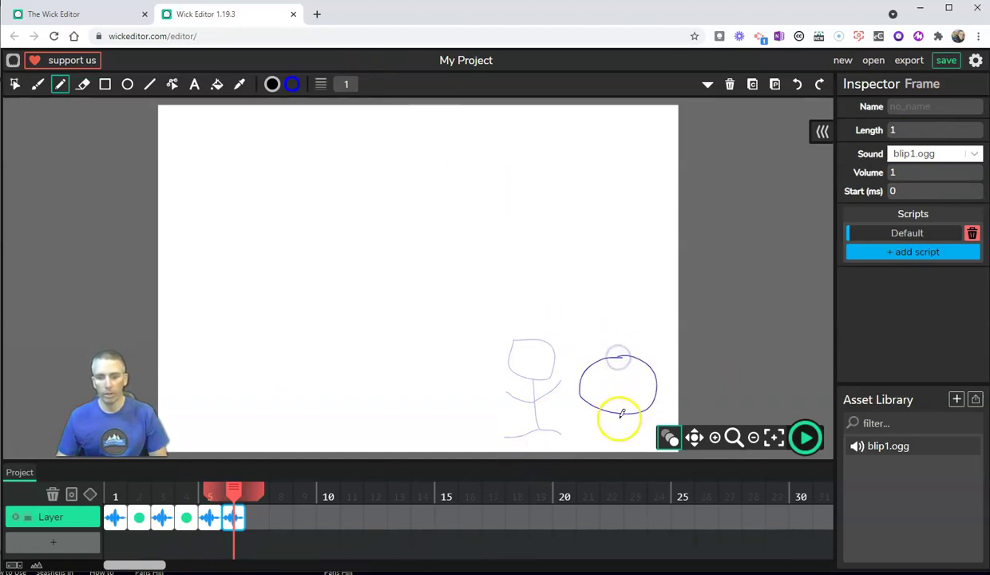
{"action": "mouse_move", "coordinate": [619, 422]}
{"action": "left_mouse_down"}
{"action": "mouse_move", "coordinate": [592, 445]}
{"action": "mouse_move", "coordinate": [604, 424]}
{"action": "left_mouse_up"}
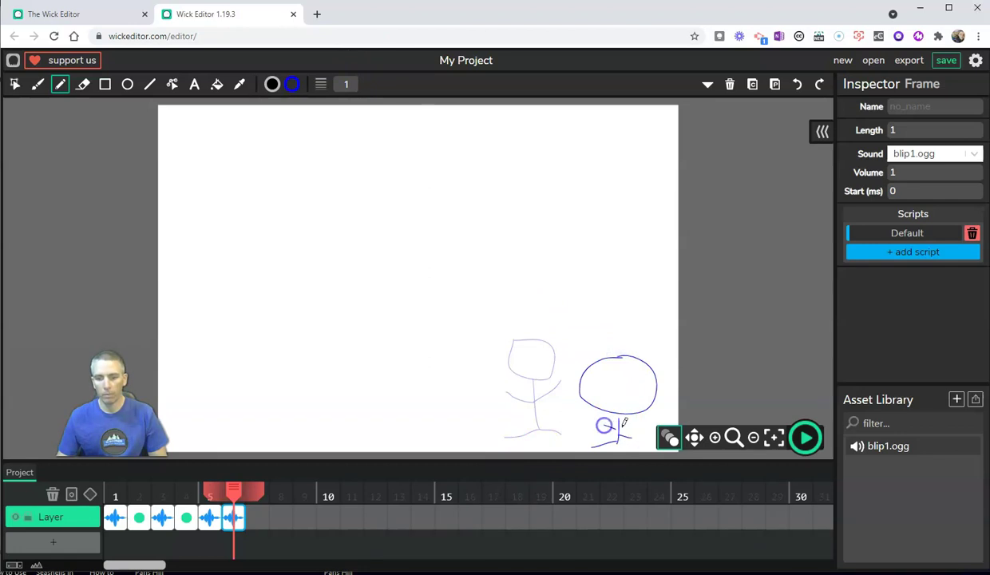
{"action": "left_click", "coordinate": [805, 438]}
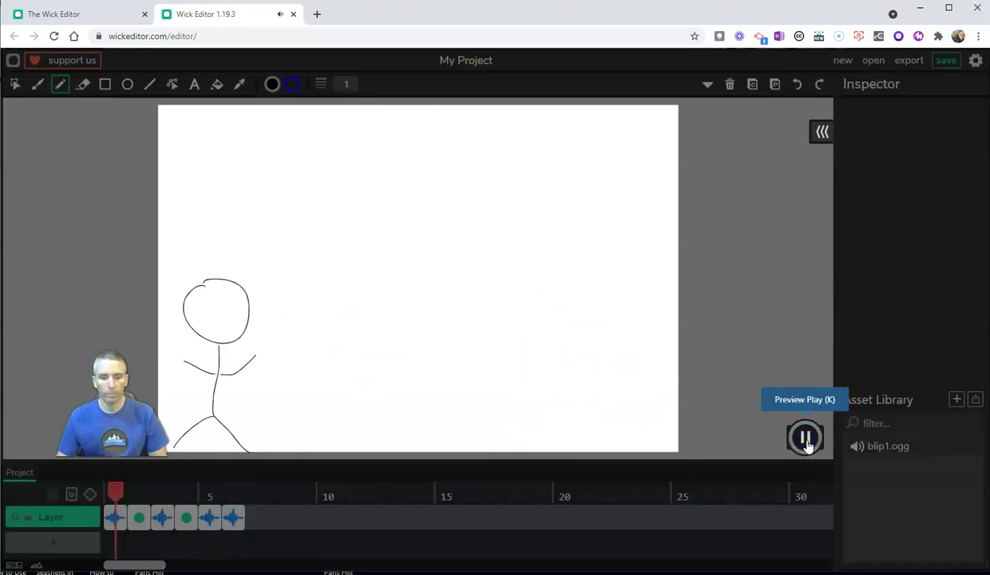
{"action": "left_click", "coordinate": [806, 440]}
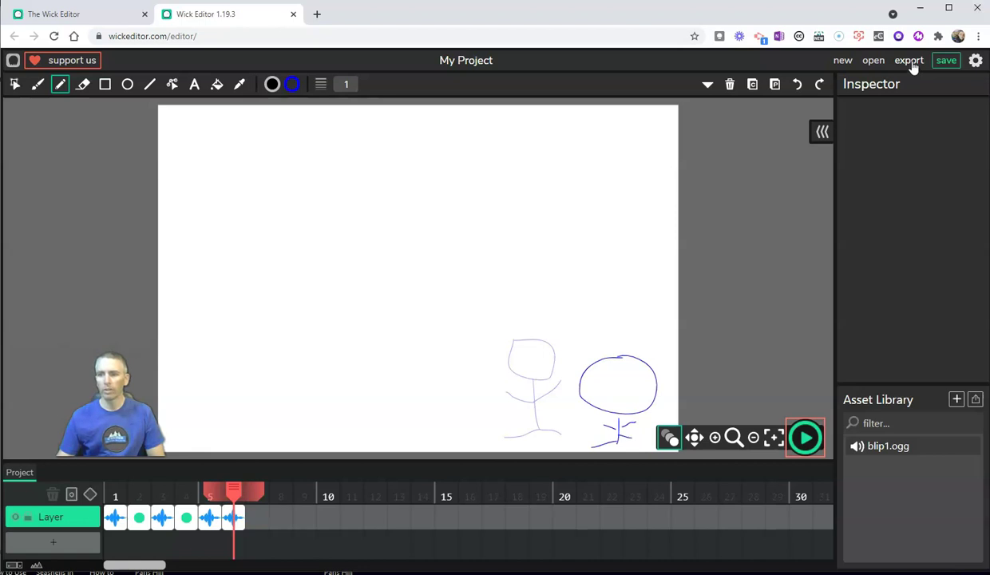
Render the animation to 'My Project.mp4' with Export Video (Beta)
{"action": "left_click", "coordinate": [909, 61]}
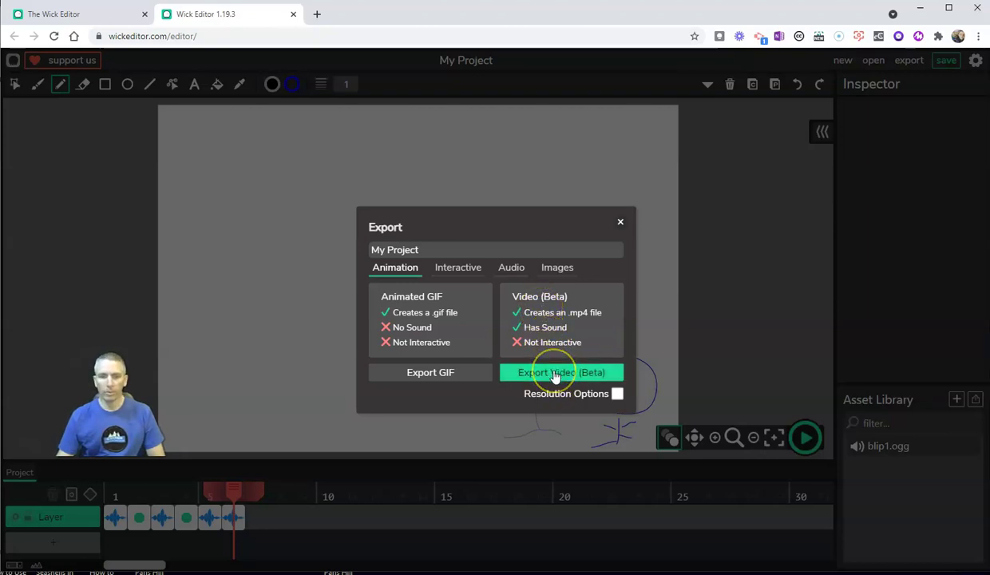
{"action": "left_click", "coordinate": [555, 374]}
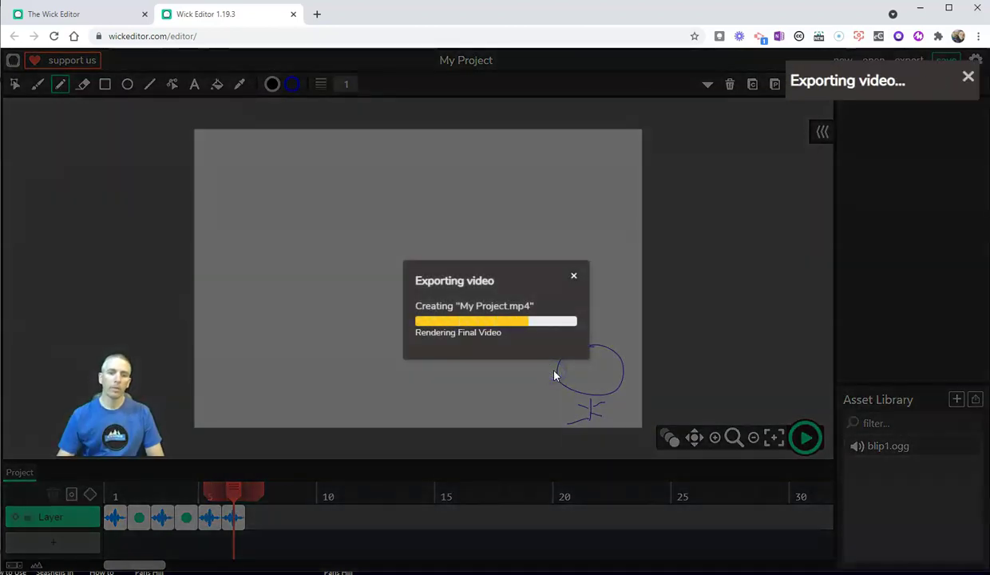